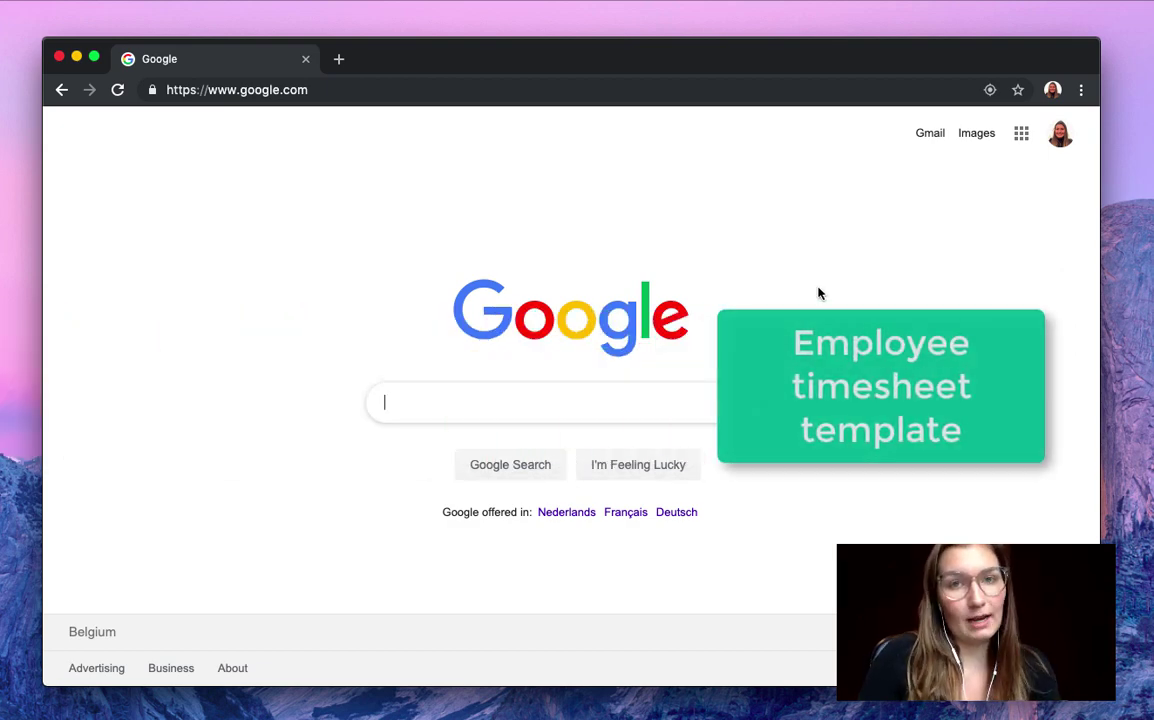
Step: Load the Sheetgo templates page at app.sheetgo.com in Chrome
click(330, 90)
text(app)
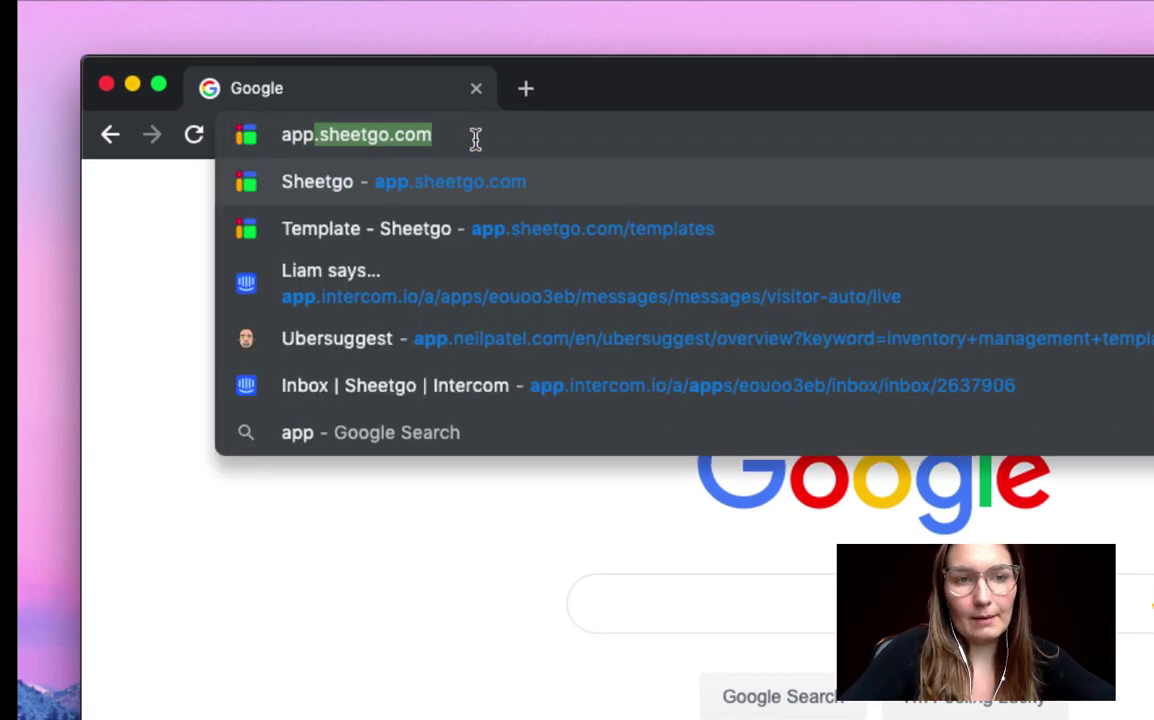
text(.sheet)
key(Down)
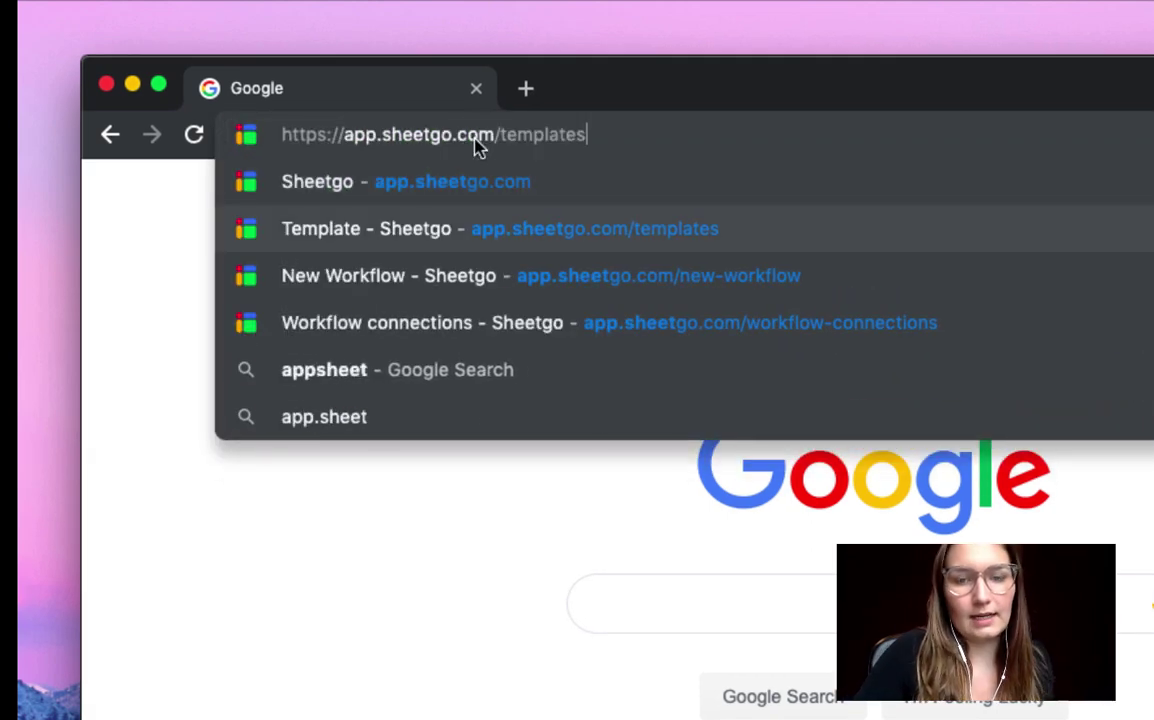
key(Return)
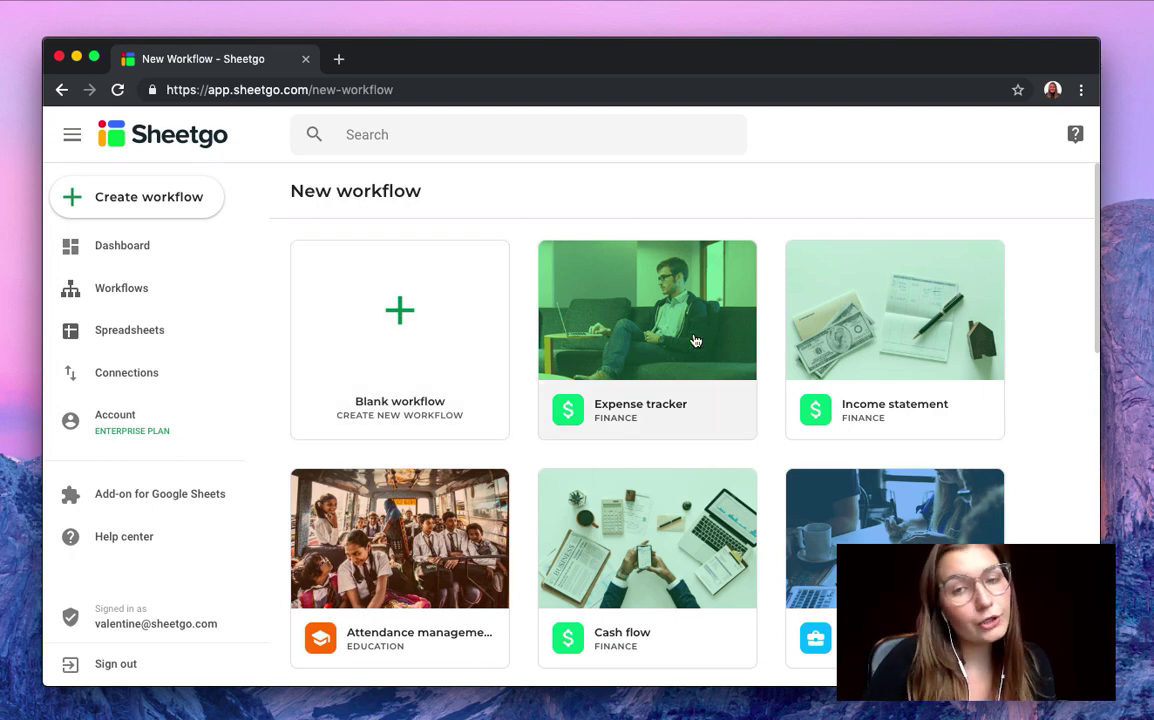
Step: Scroll the template gallery to find the Employee timesheet management template
scroll(758, 410, down, 3)
scroll(750, 415, down, 1)
scroll(745, 420, down, 3)
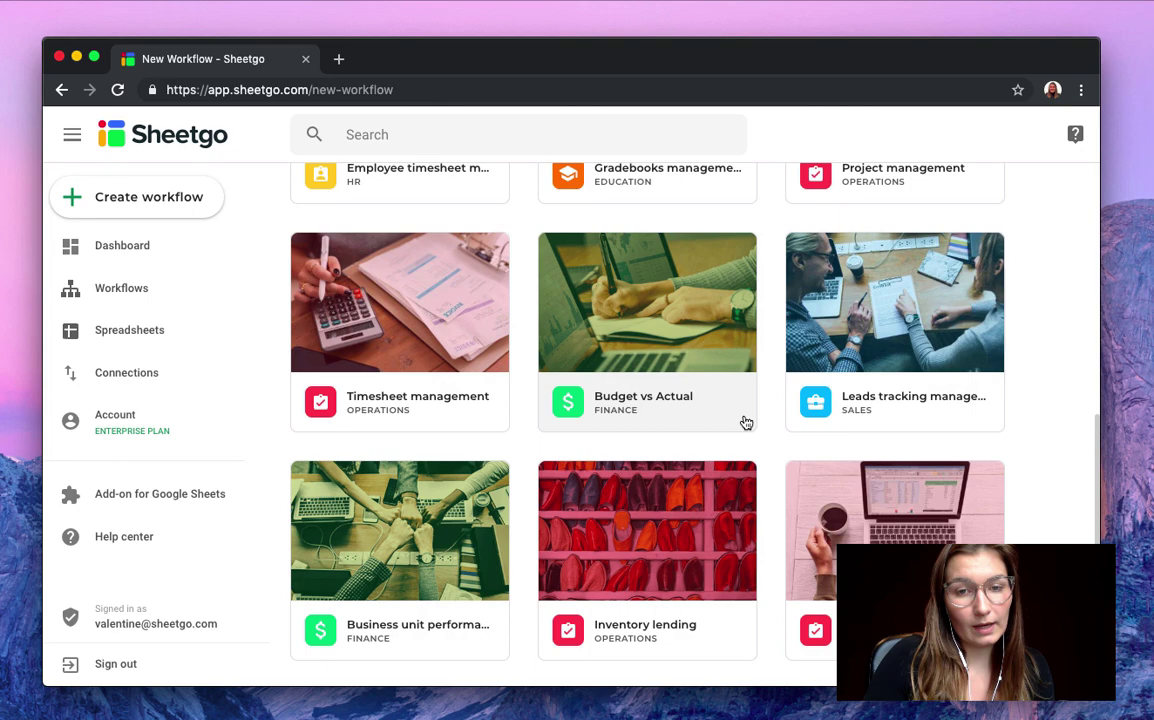
scroll(745, 423, down, 2)
scroll(745, 423, down, 1)
scroll(748, 418, up, 3)
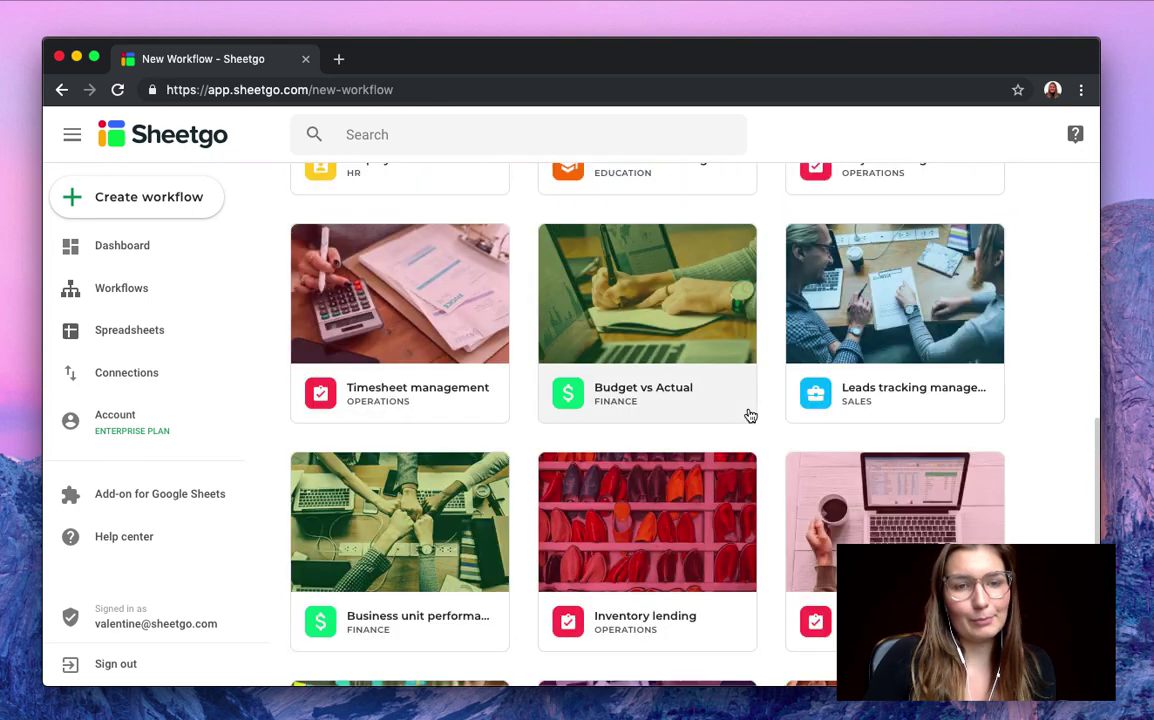
scroll(748, 405, up, 2)
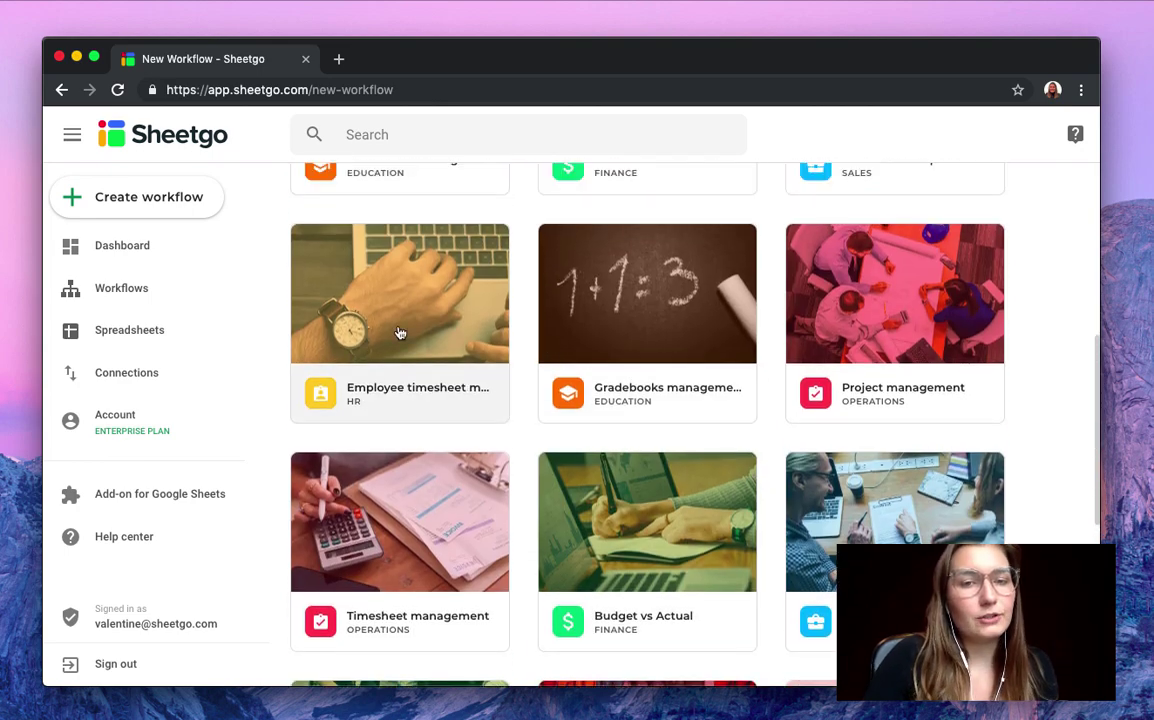
Step: Review the Employee timesheet management template overview and install it with Use template
click(418, 383)
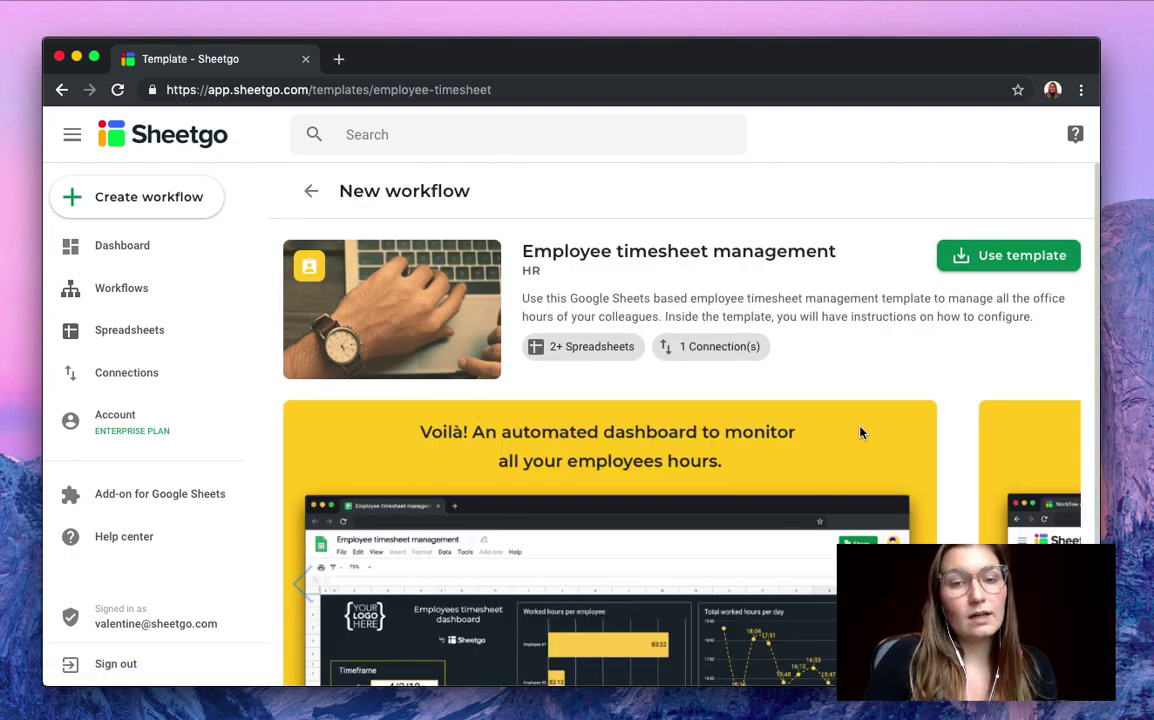
scroll(478, 409, down, 2)
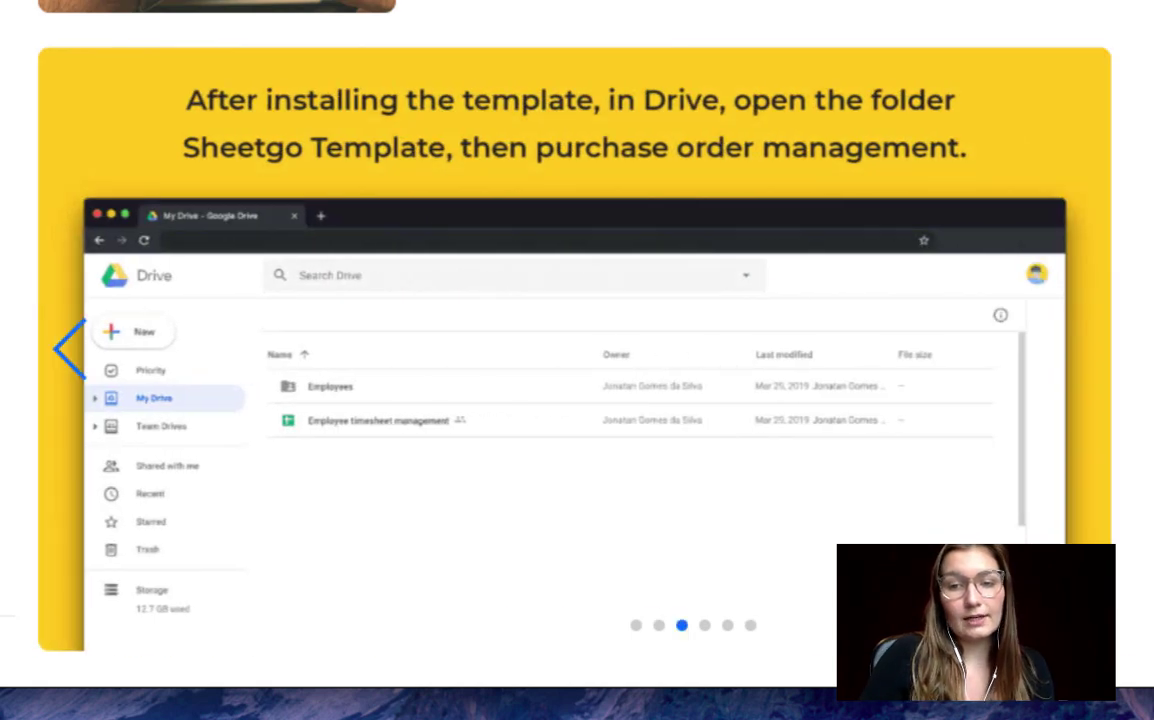
scroll(1112, 315, up, 2)
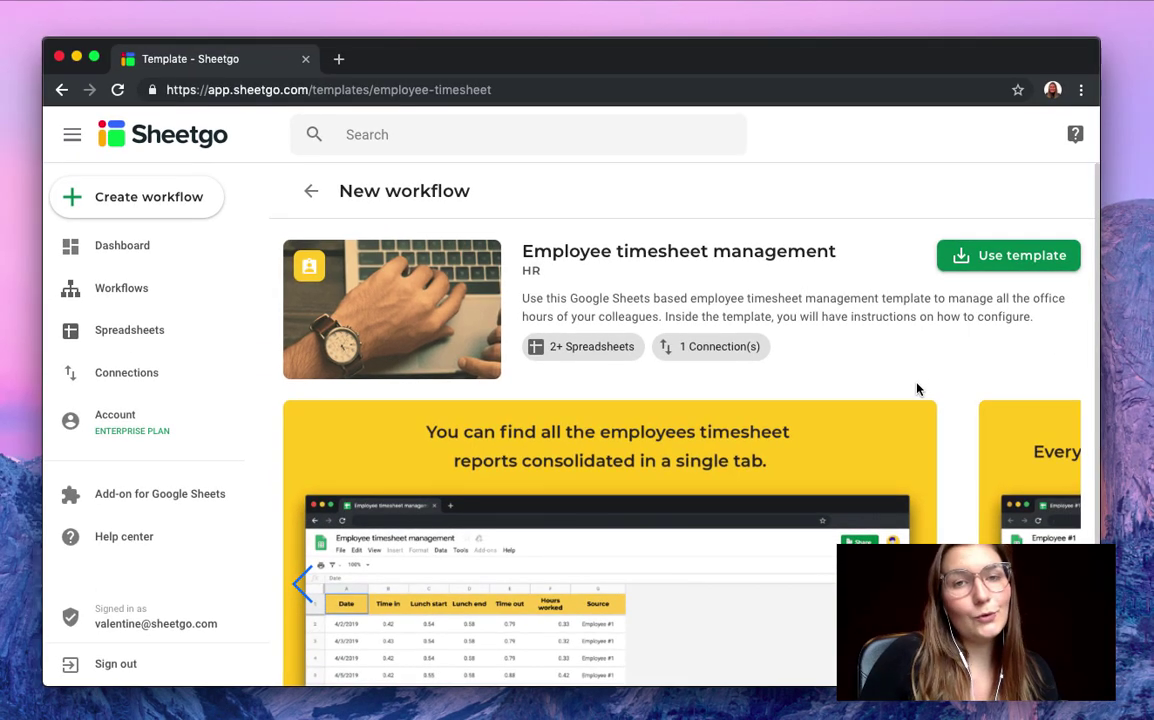
click(1008, 254)
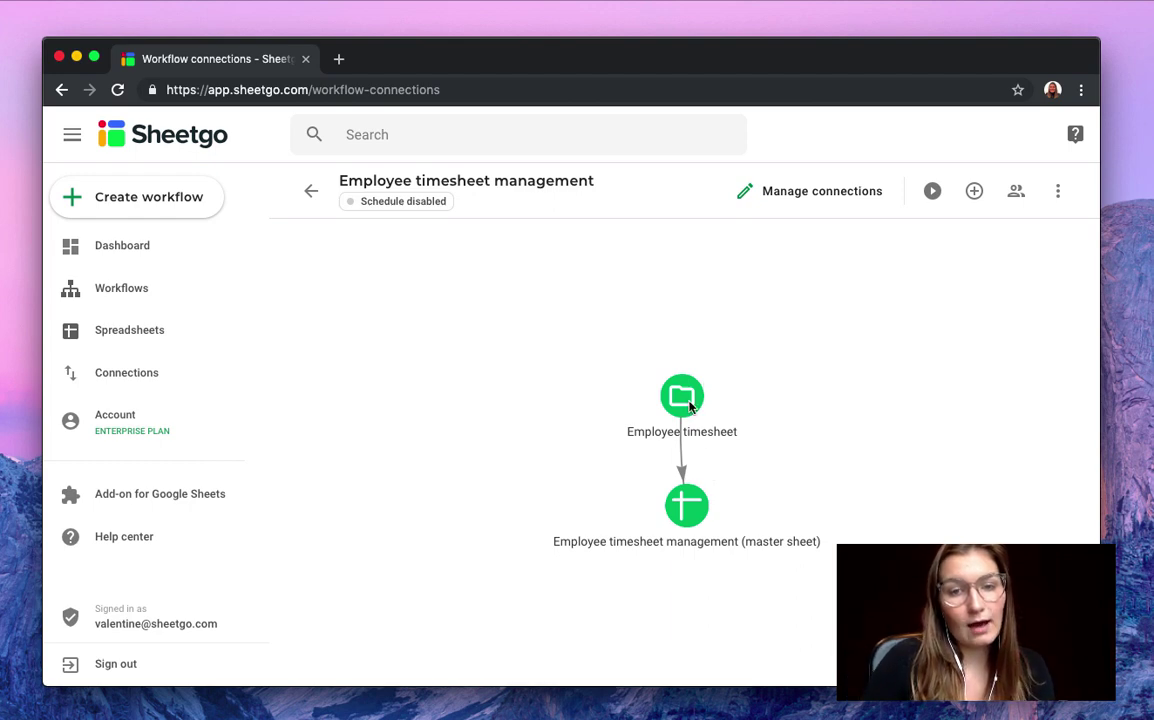
Step: From the Sheetgo workflow diagram, open the Employee timesheet folder in Google Drive
click(690, 507)
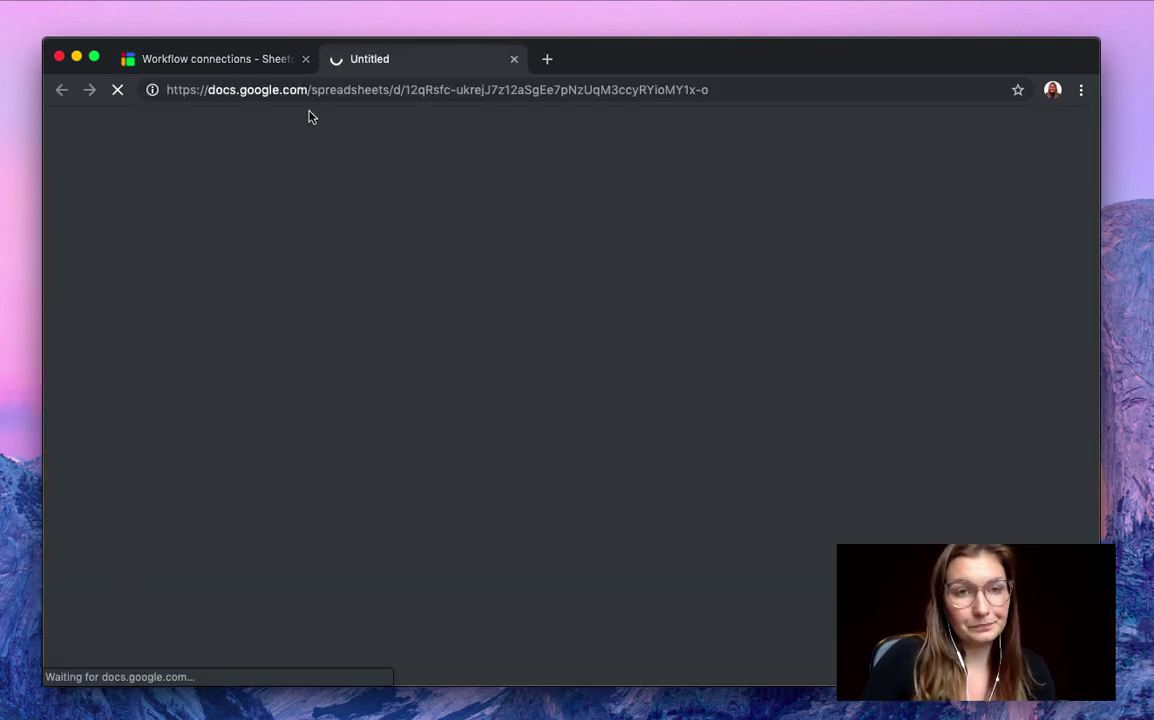
click(268, 70)
click(681, 396)
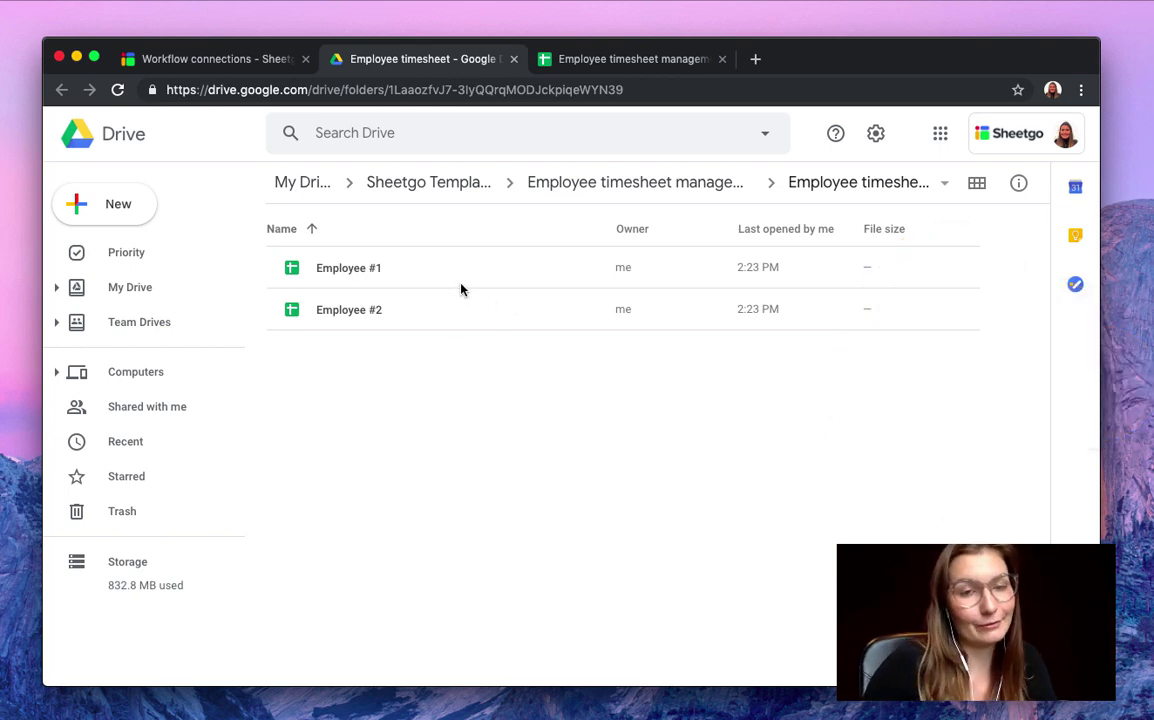
Step: Open the Employee #1 spreadsheet and rename it 'Valentine timesheet'
double_click(358, 272)
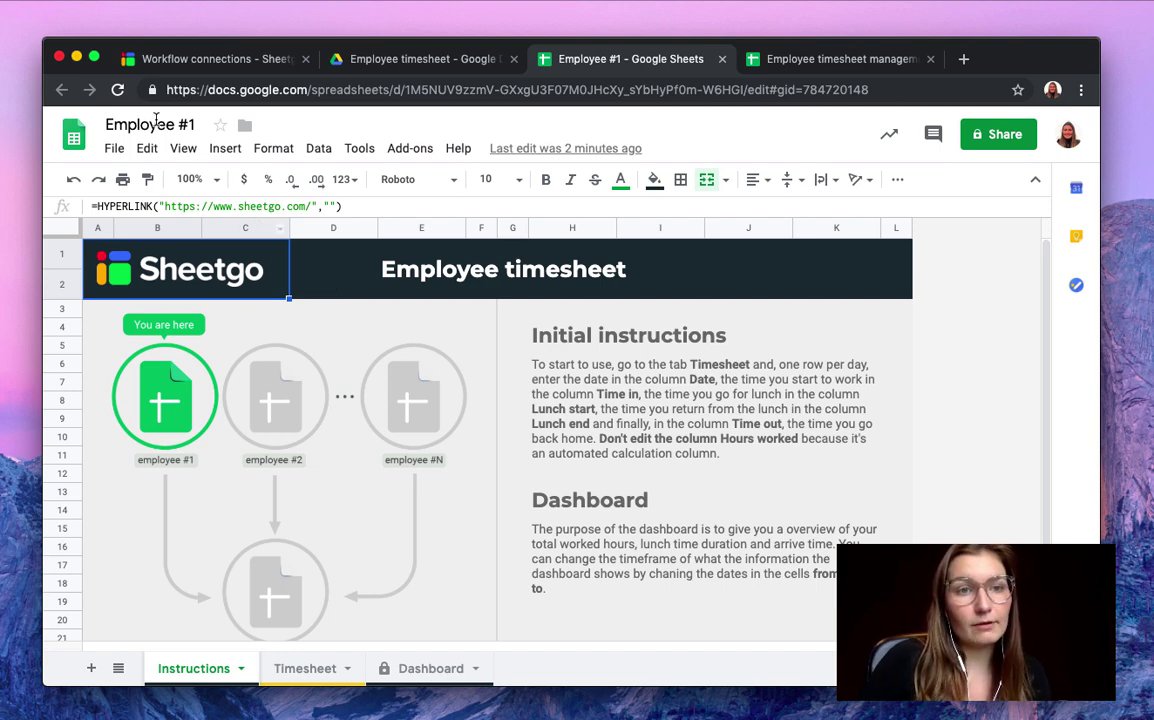
click(158, 125)
drag(180, 125, 103, 125)
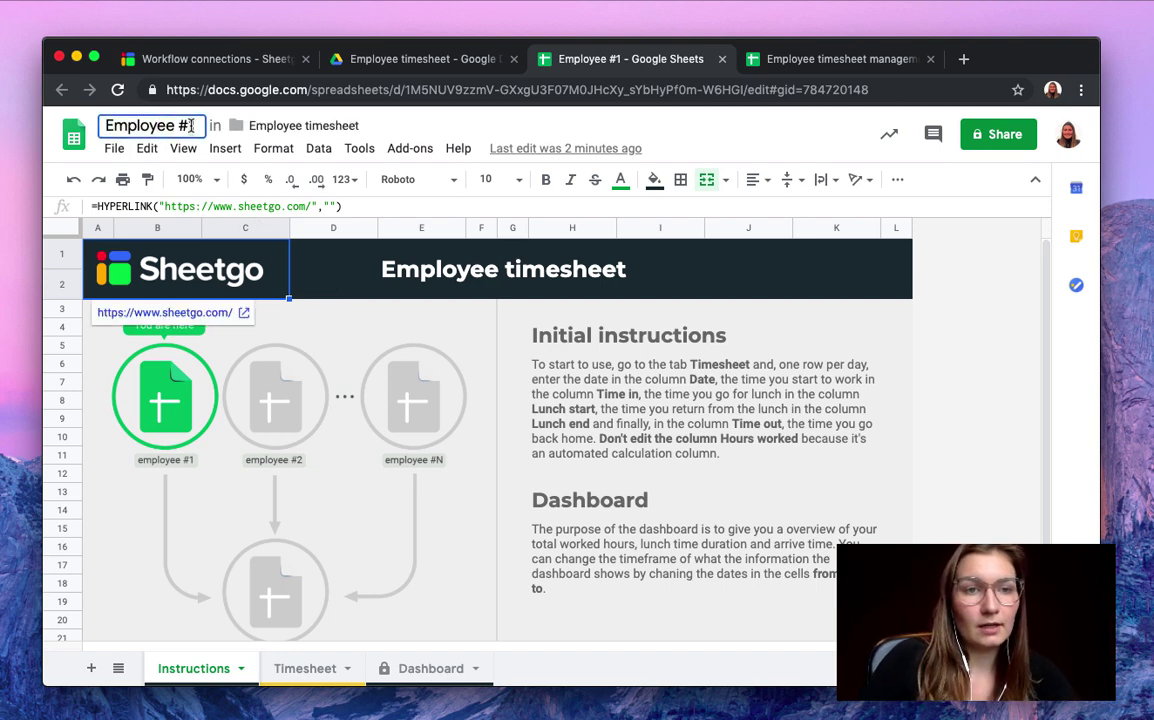
text(V)
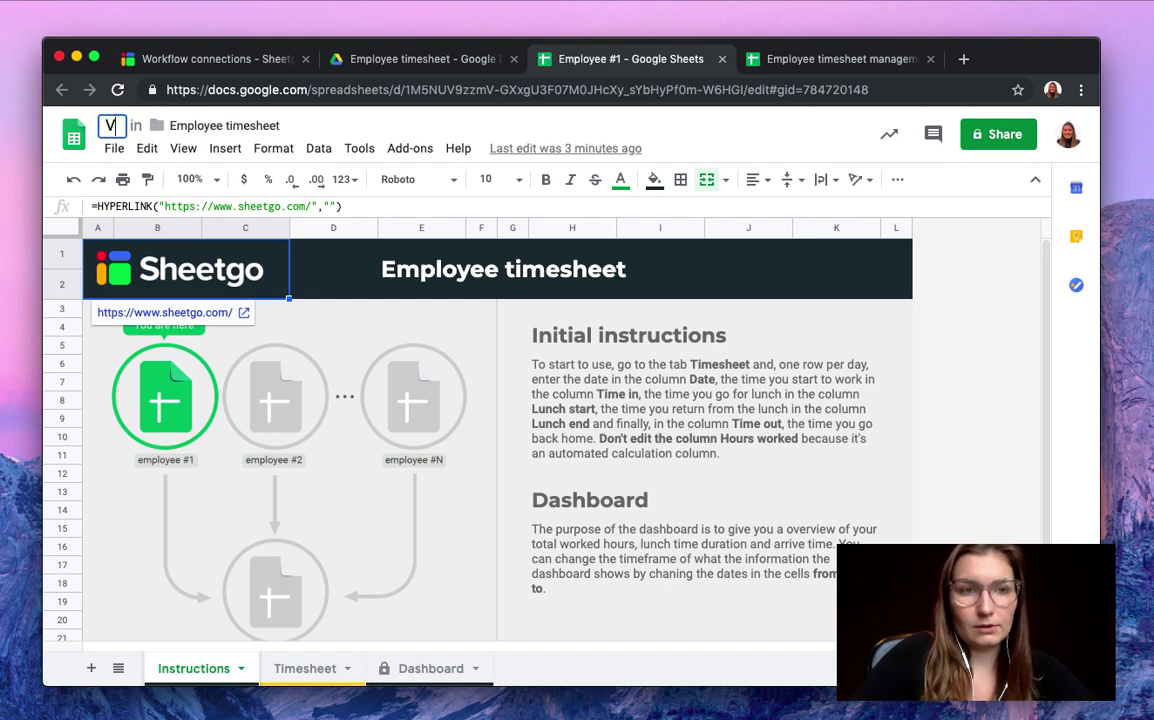
text(alentine timesh)
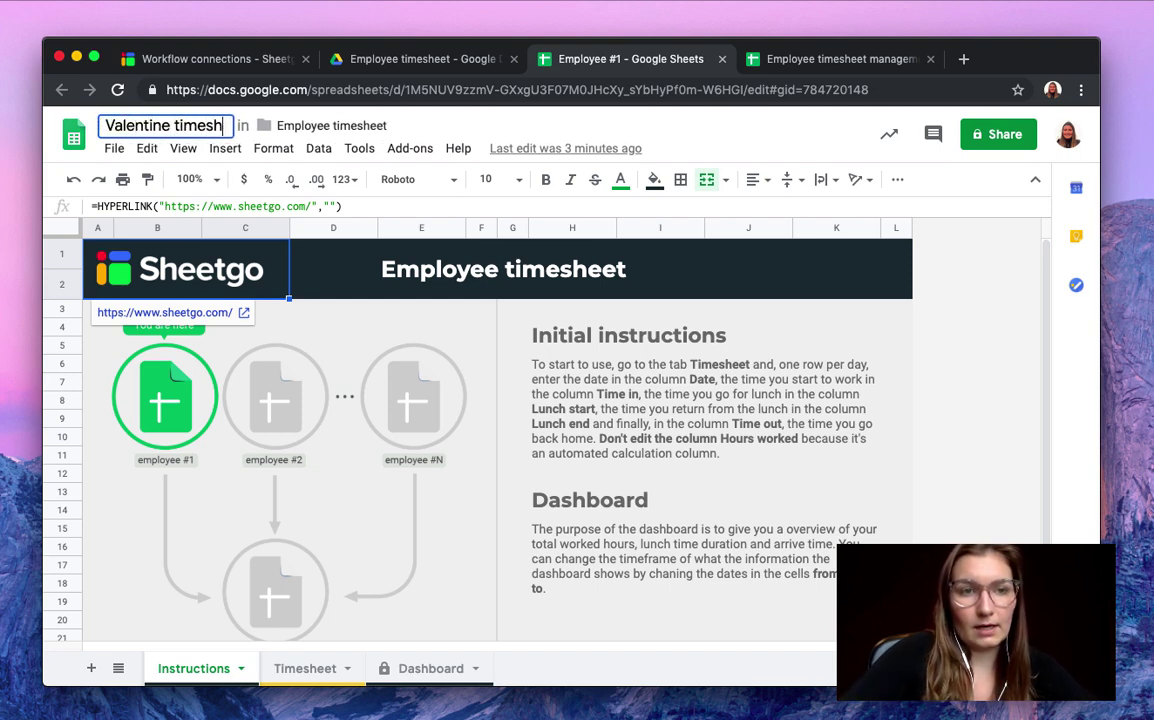
text(eet)
key(Return)
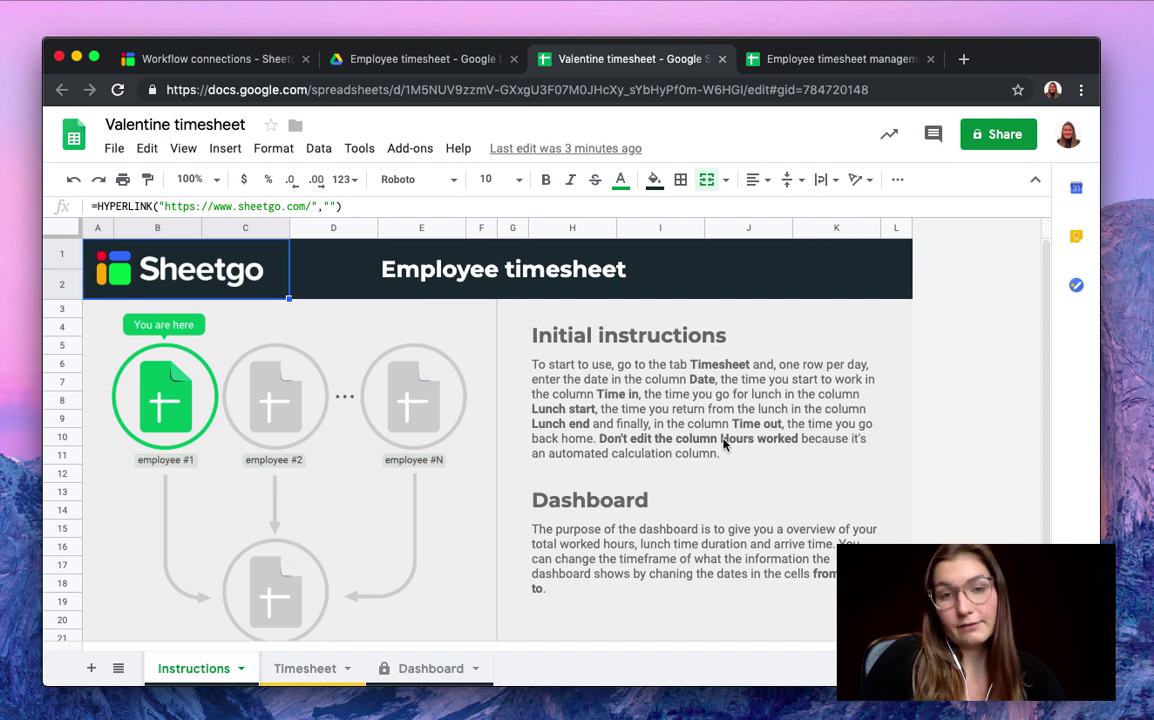
Step: On the Timesheet sheet, select and inspect the time entries in rows 2 to 7
click(313, 665)
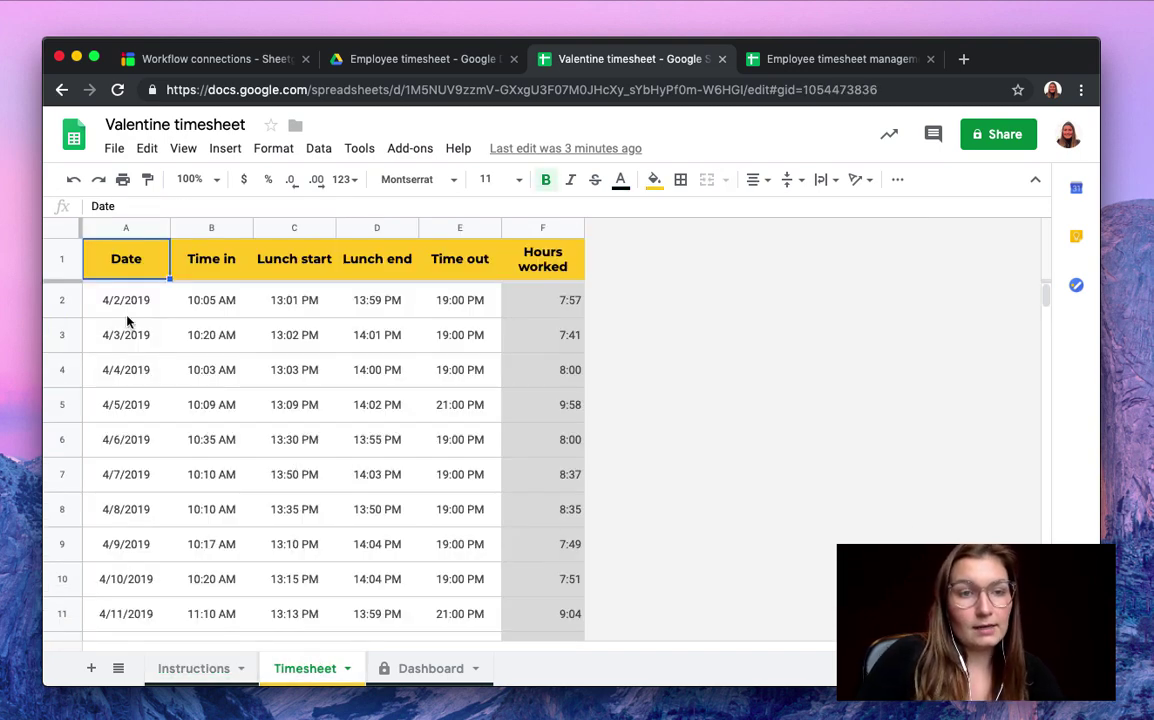
drag(126, 300, 455, 480)
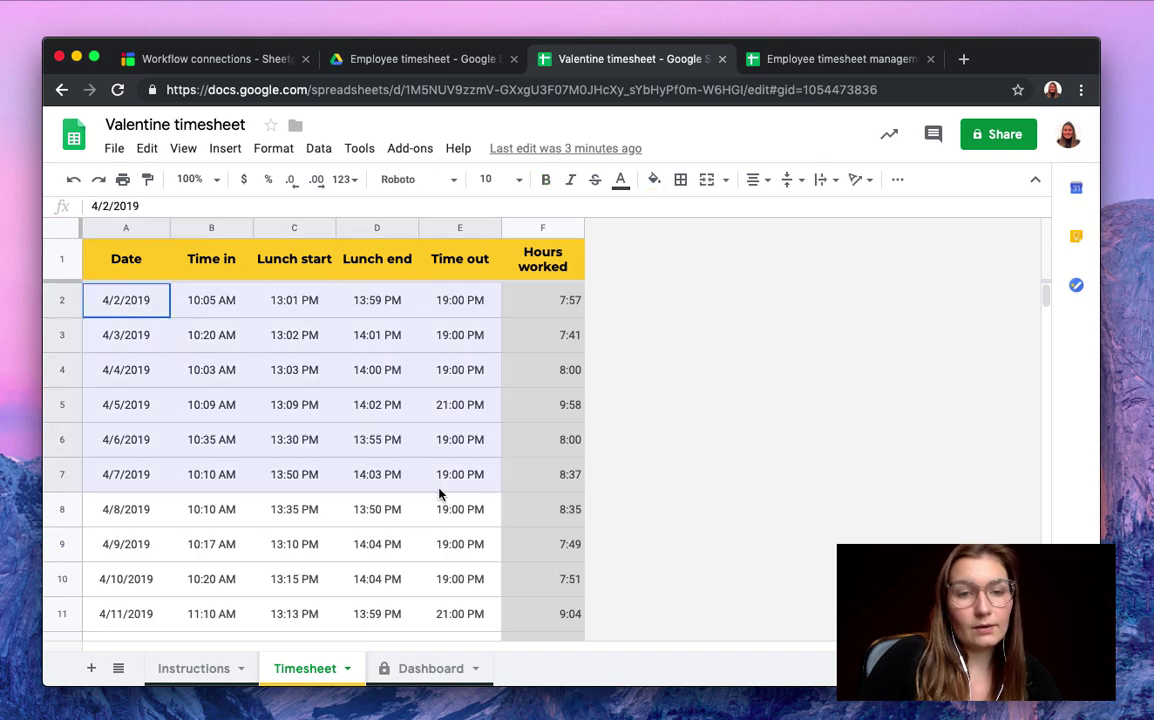
click(273, 432)
click(68, 300)
click(72, 333)
click(107, 313)
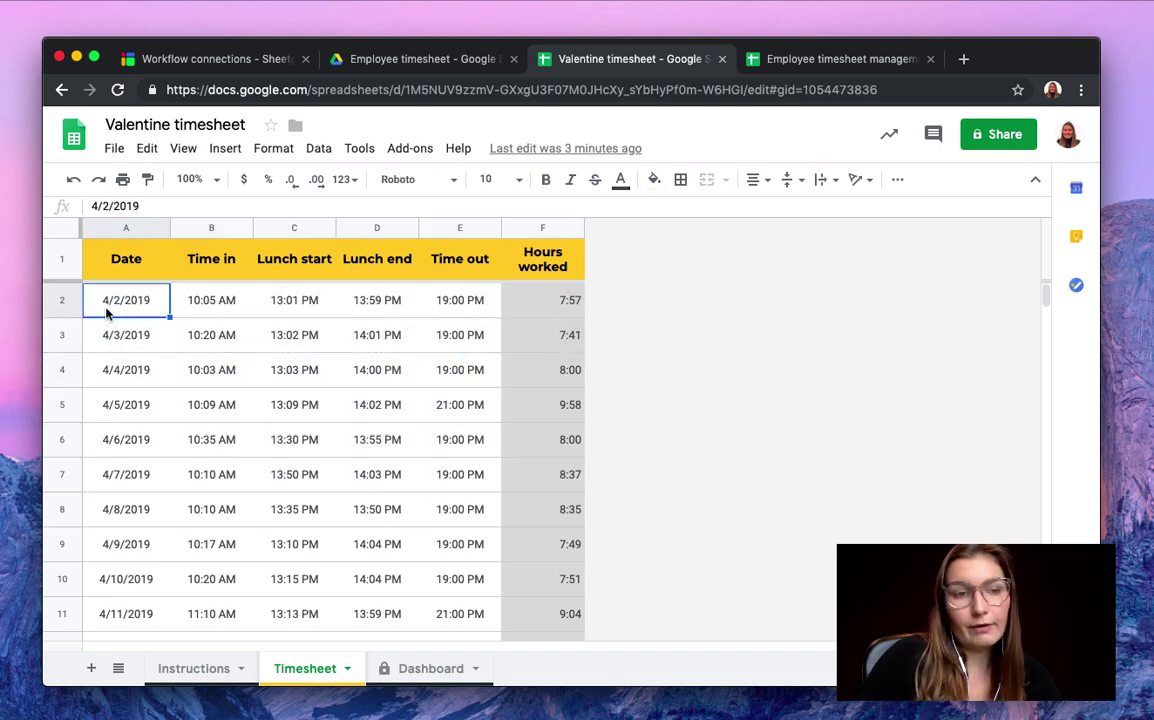
Step: Check 4/2/2019 lunch and time-out values and the Hours worked formula, then open Dashboard
click(270, 303)
click(360, 306)
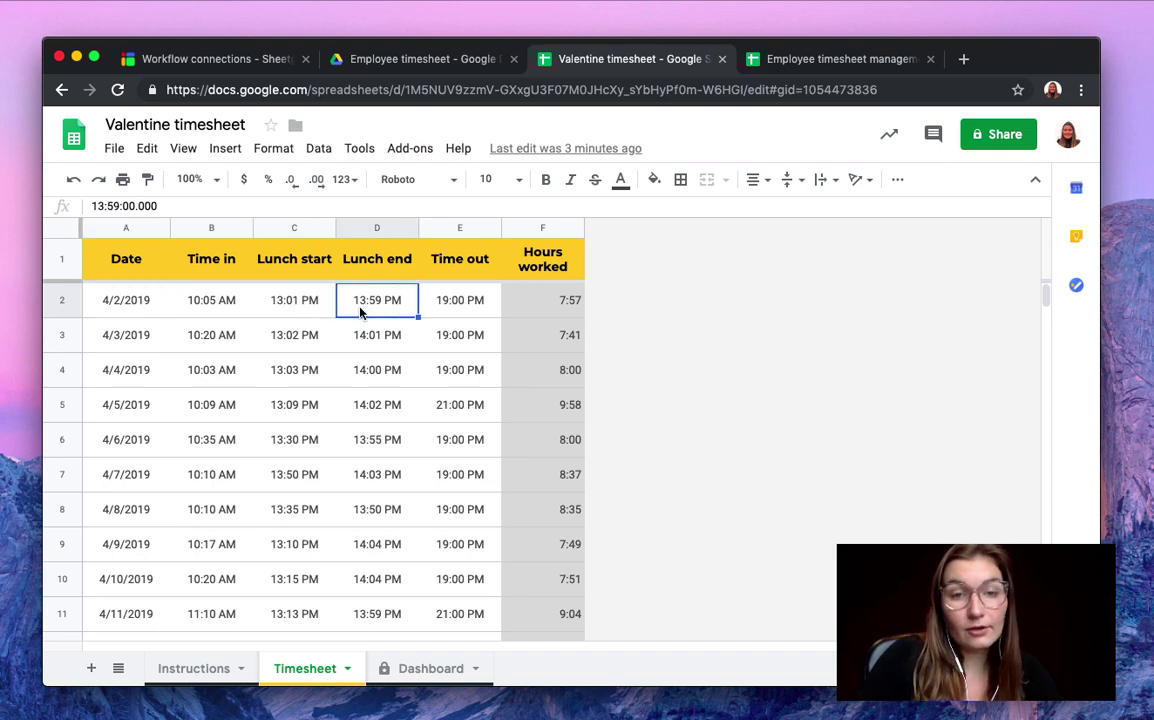
click(436, 306)
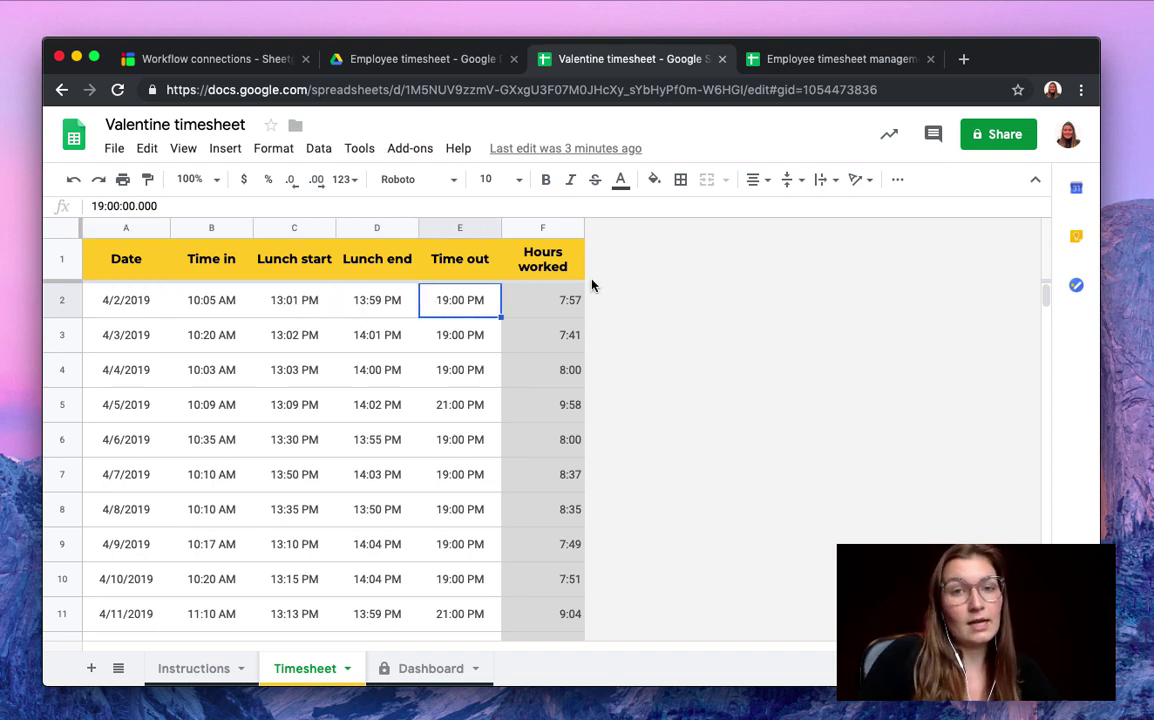
click(539, 229)
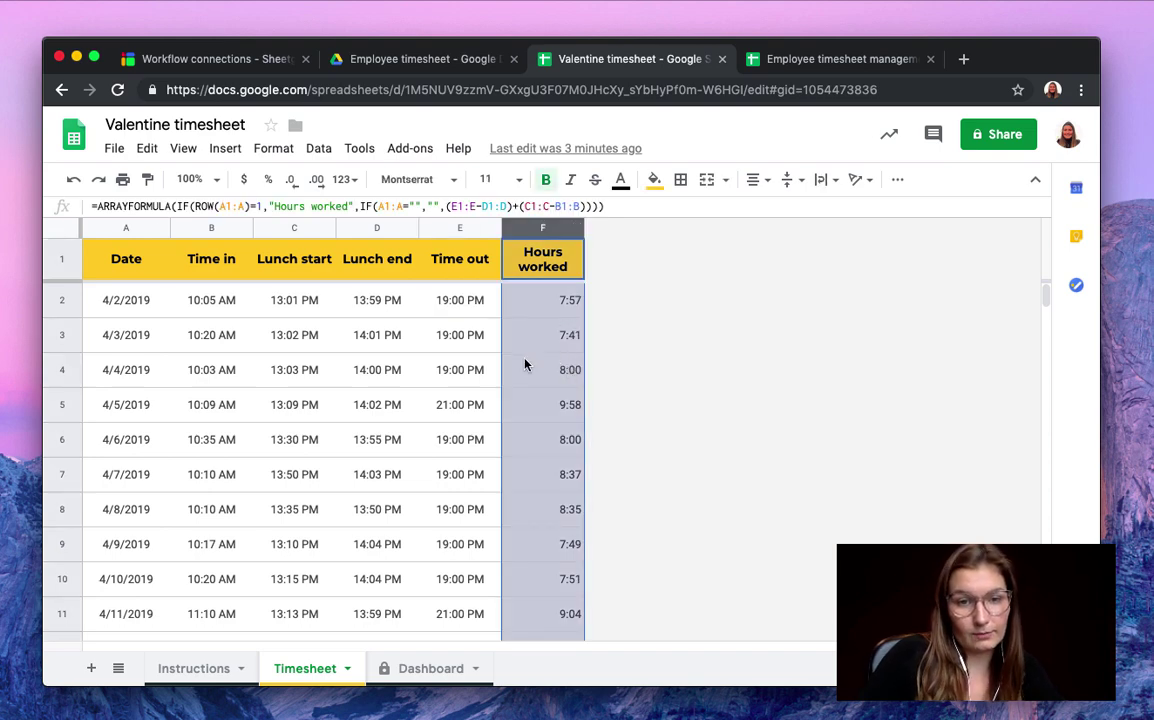
click(430, 670)
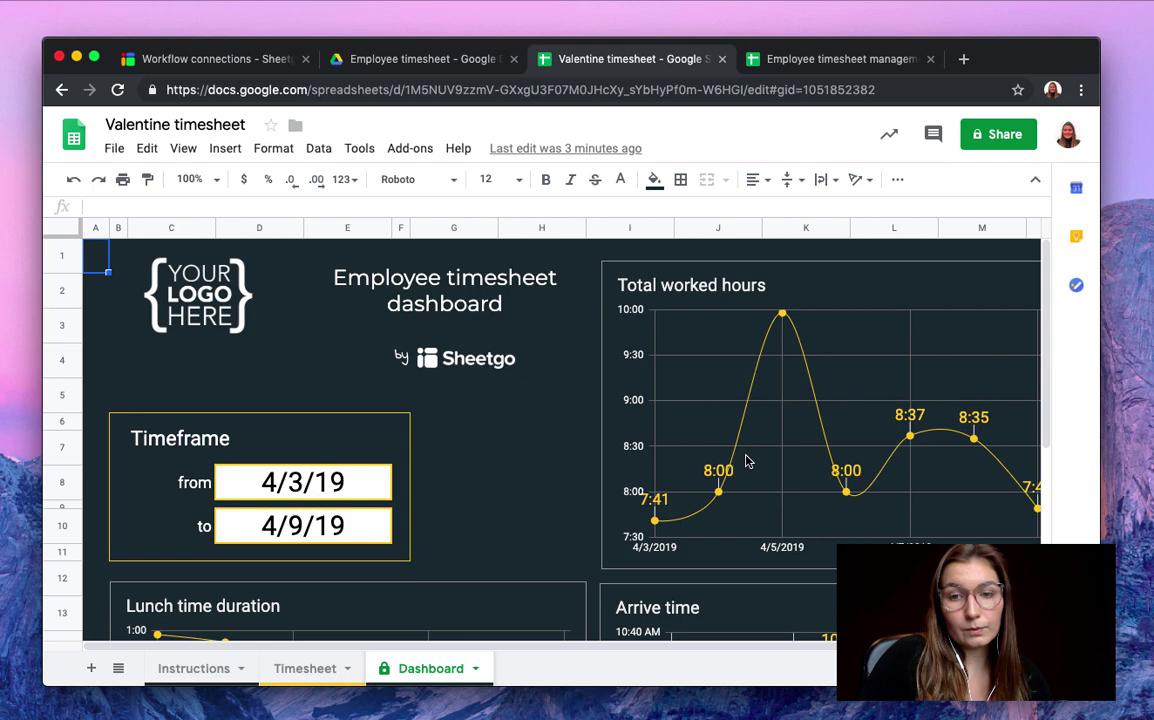
scroll(283, 651, right, 1)
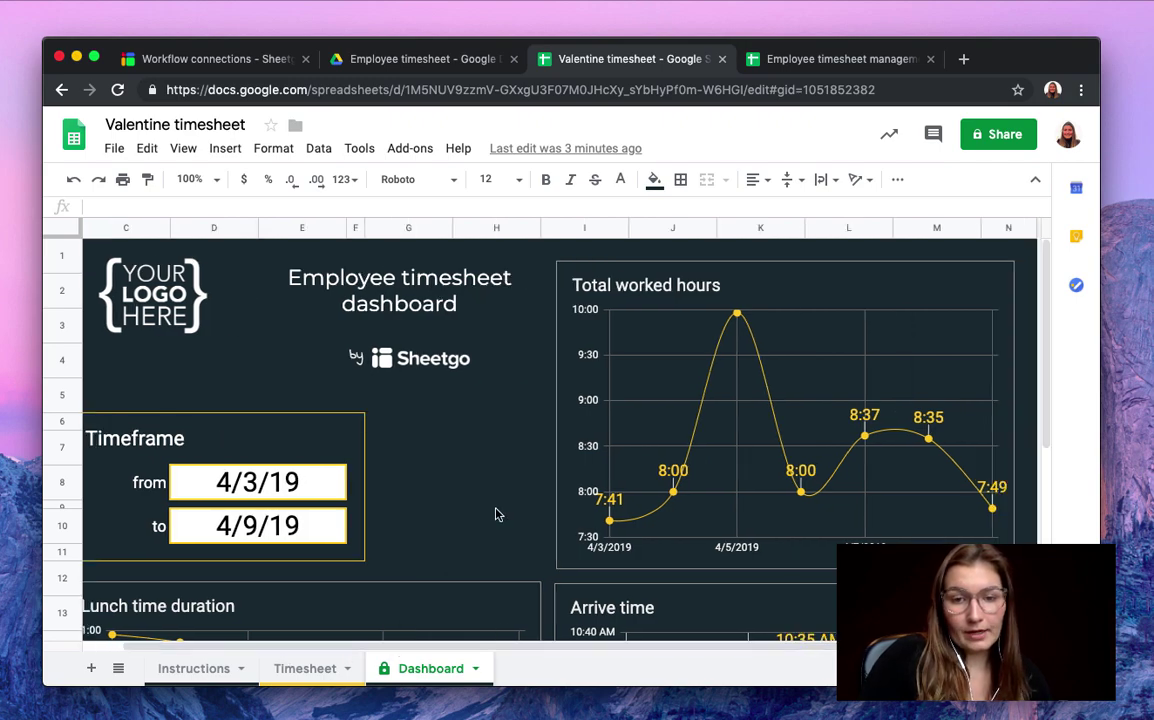
scroll(497, 515, down, 5)
scroll(497, 515, down, 2)
drag(559, 651, 501, 651)
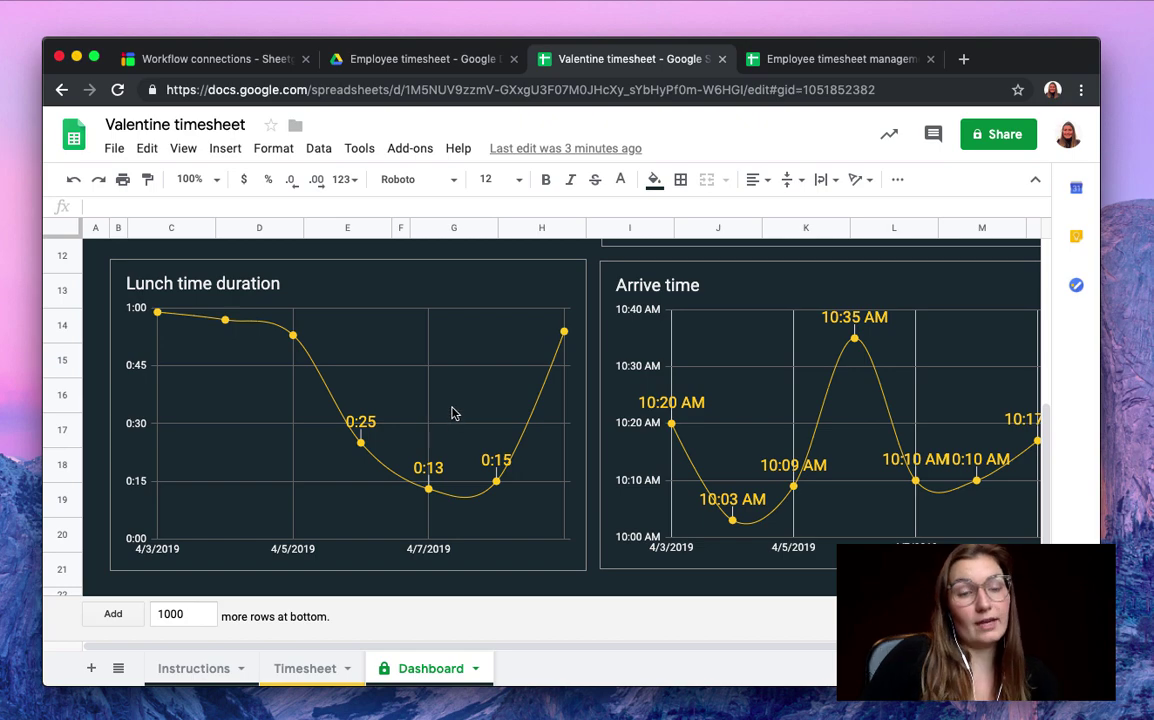
scroll(452, 407, up, 5)
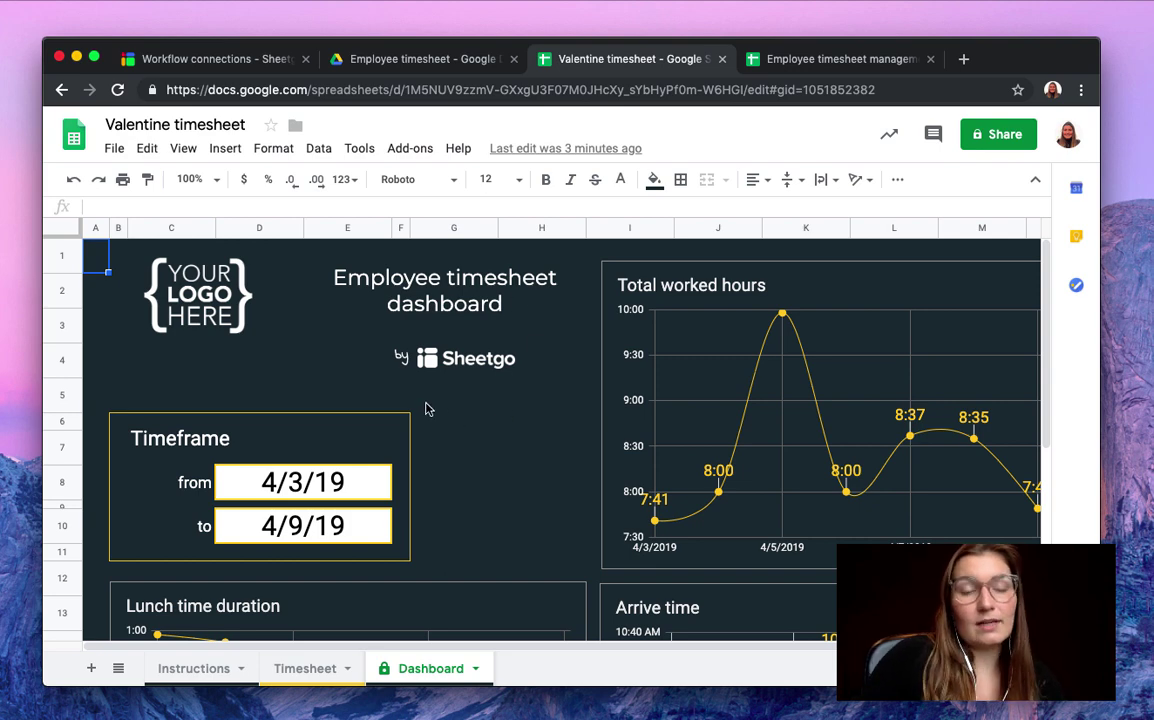
Step: Run the Employee timesheet management workflow in Sheetgo and return to its master sheet
click(238, 62)
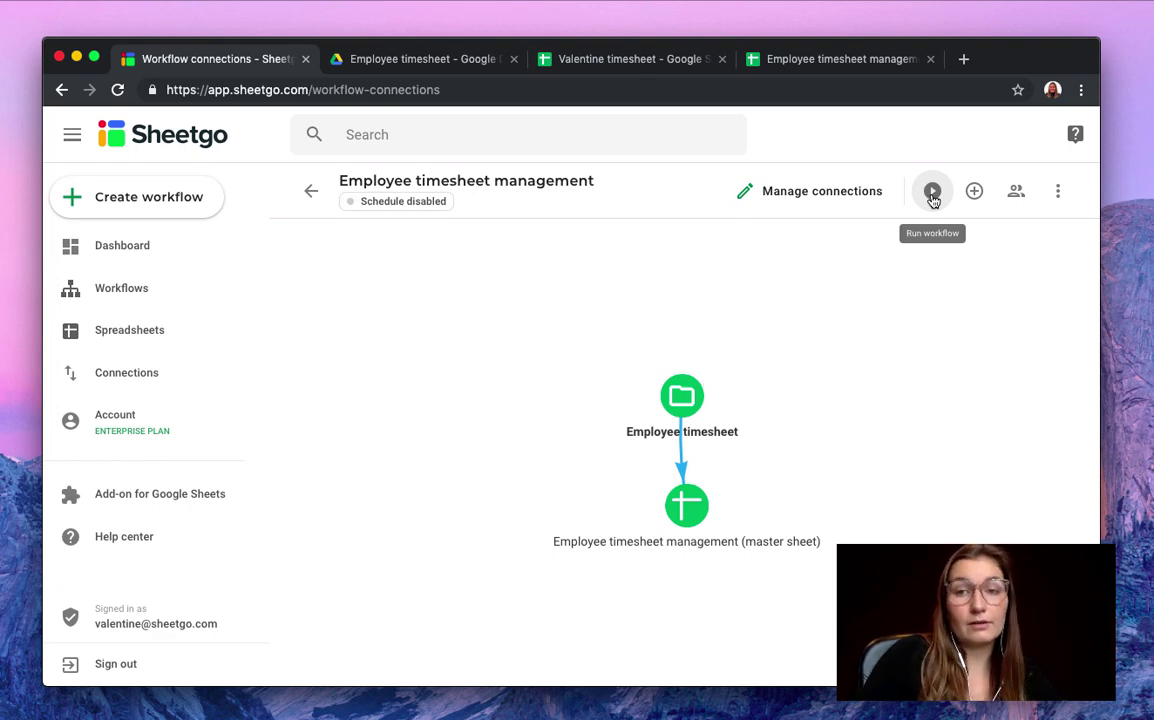
click(932, 193)
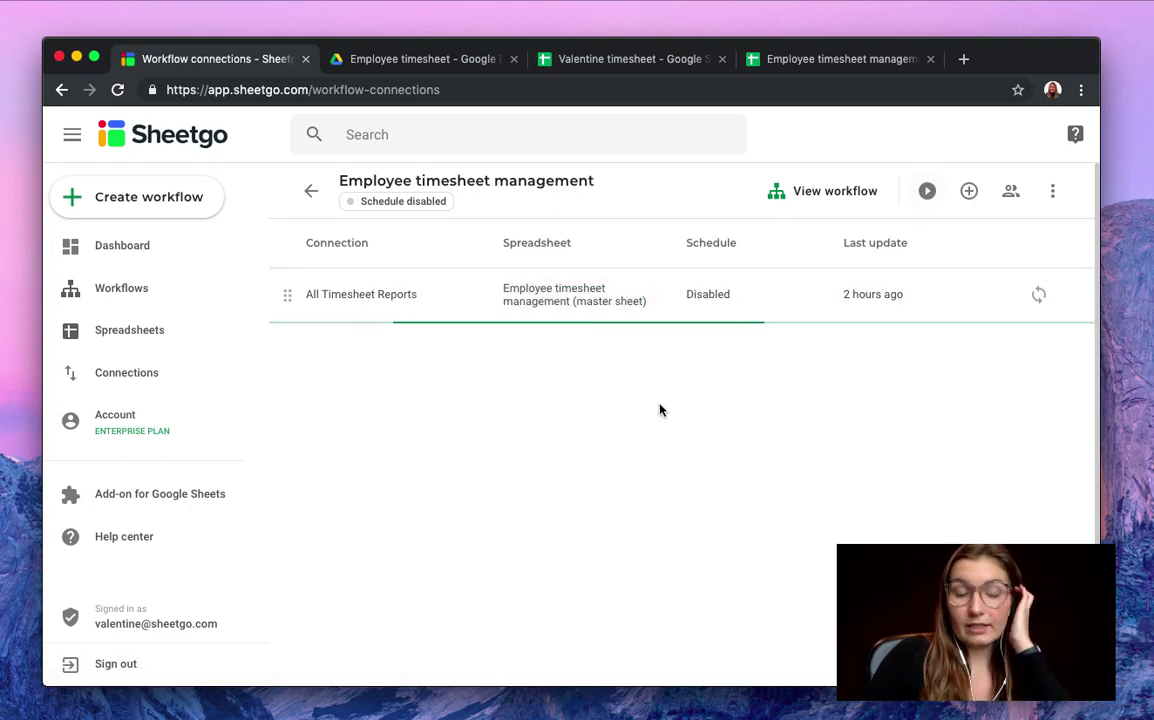
click(853, 64)
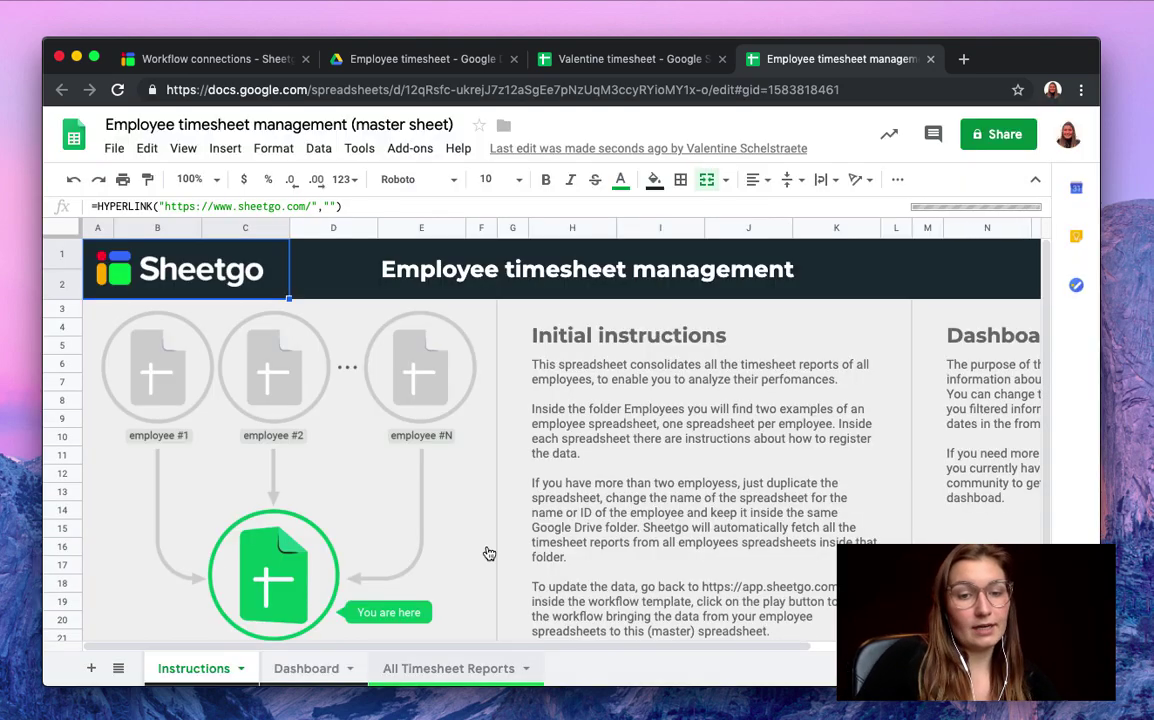
Step: Review consolidated Valentine timesheet and Employee #2 rows in All Timesheet Reports, then view Dashboard
click(440, 669)
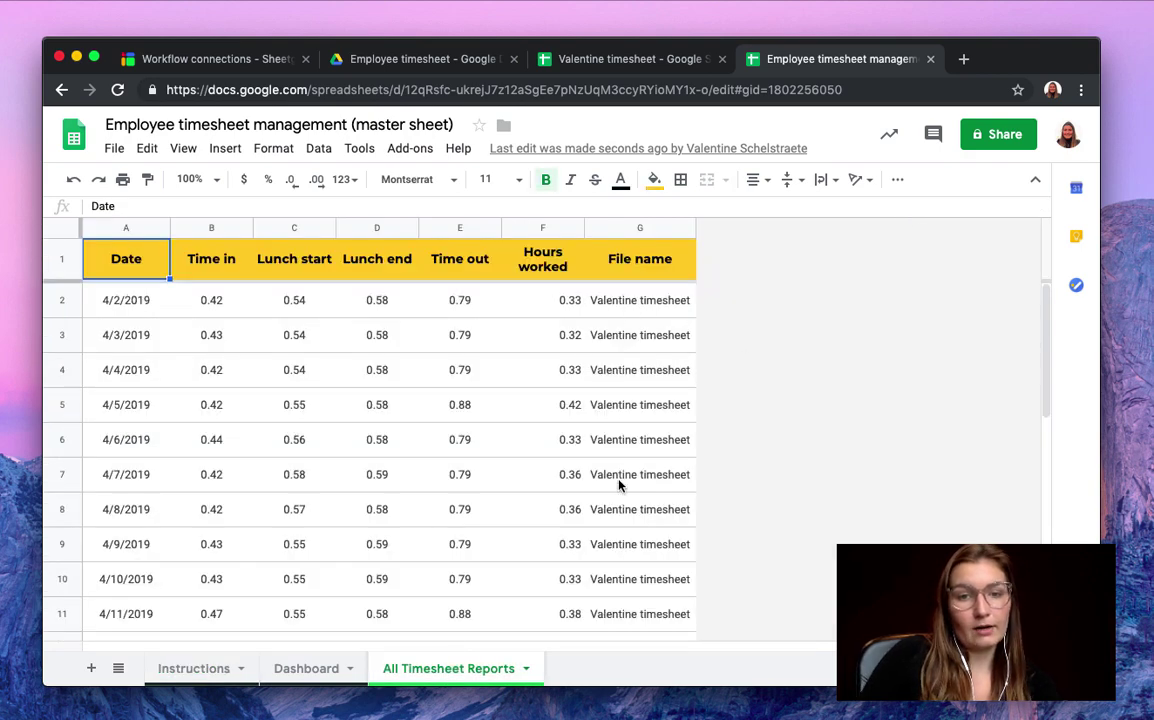
drag(640, 300, 640, 440)
click(412, 405)
scroll(405, 430, down, 3)
scroll(405, 430, down, 3)
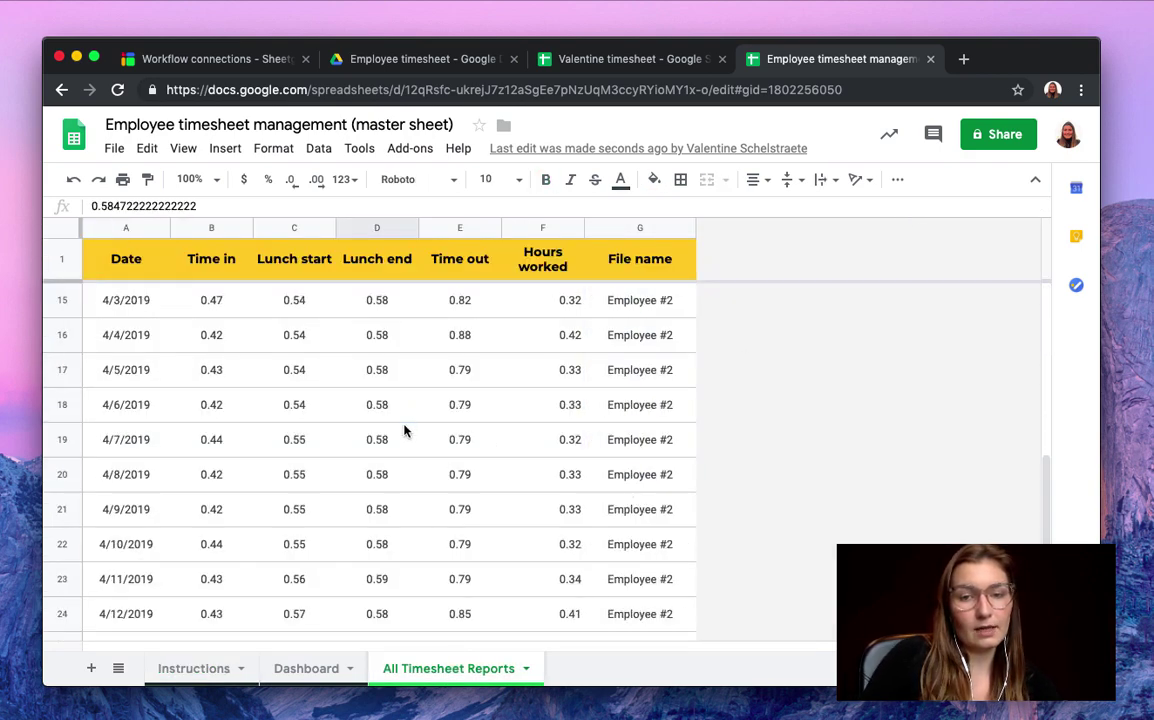
scroll(640, 350, down, 5)
scroll(640, 350, up, 10)
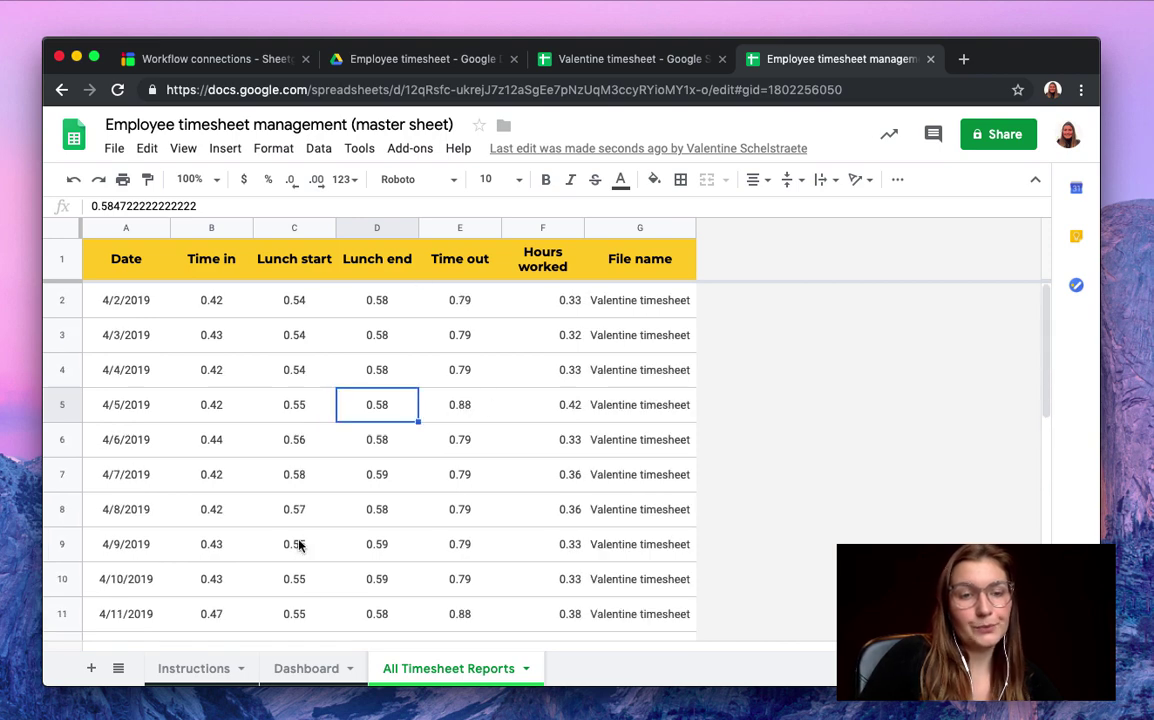
click(328, 673)
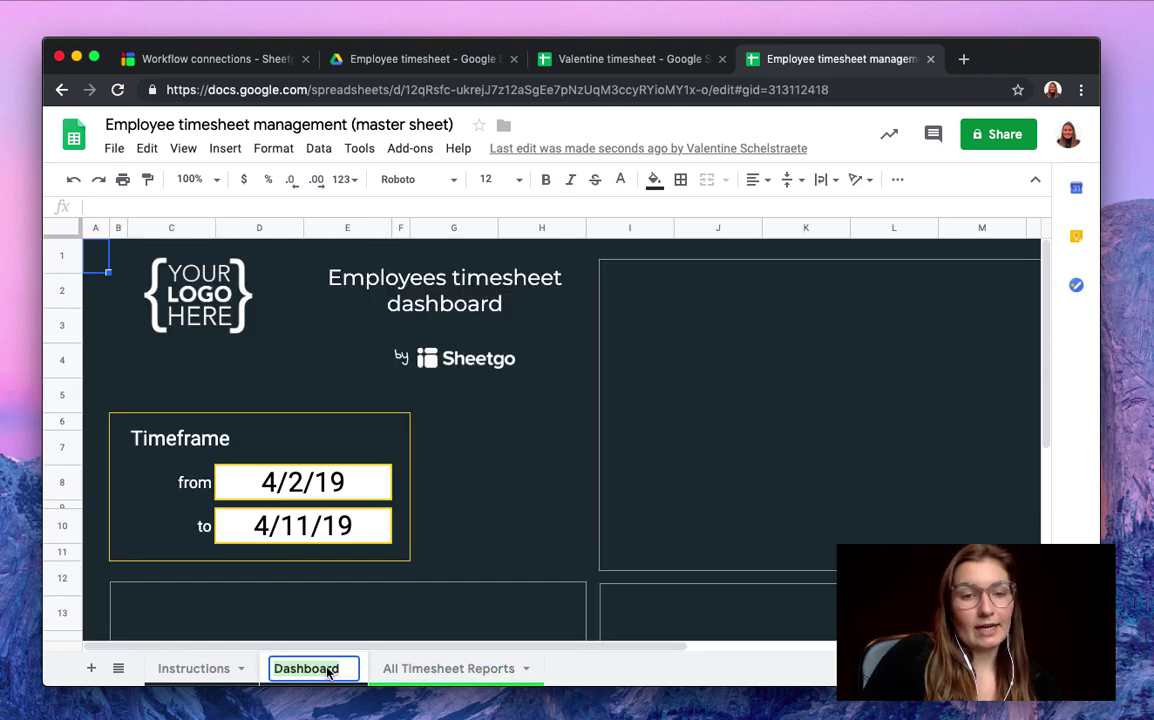
click(531, 512)
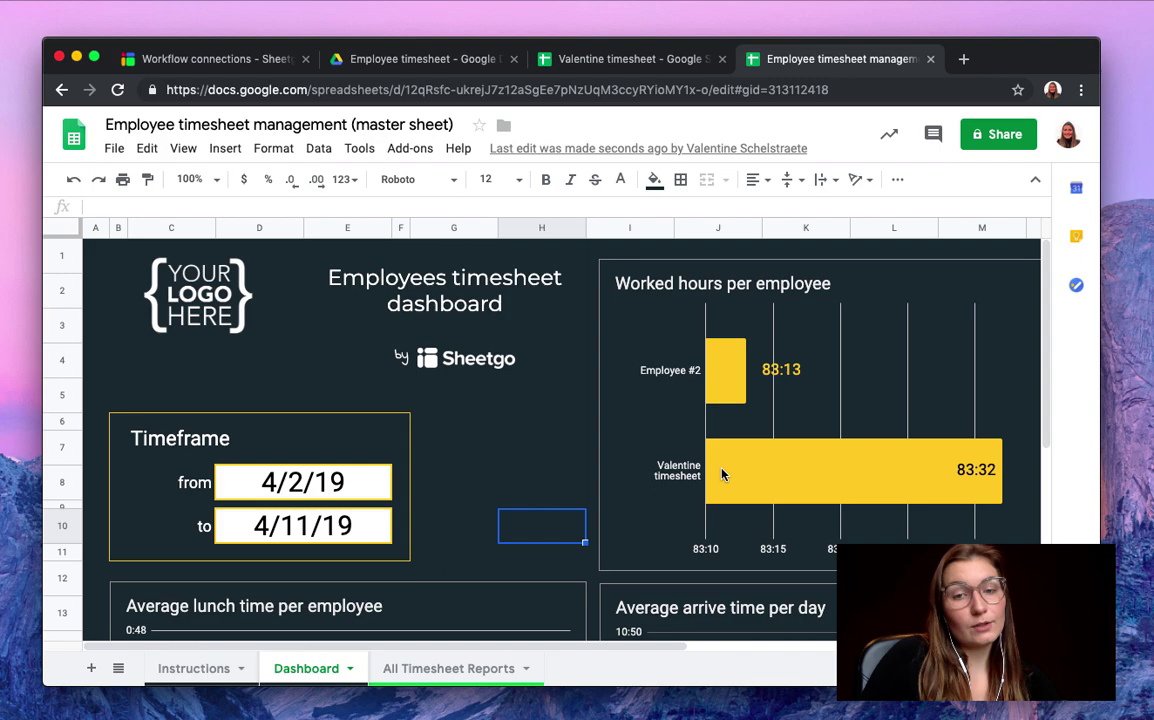
scroll(640, 425, down, 1)
scroll(613, 476, down, 1)
scroll(615, 475, down, 1)
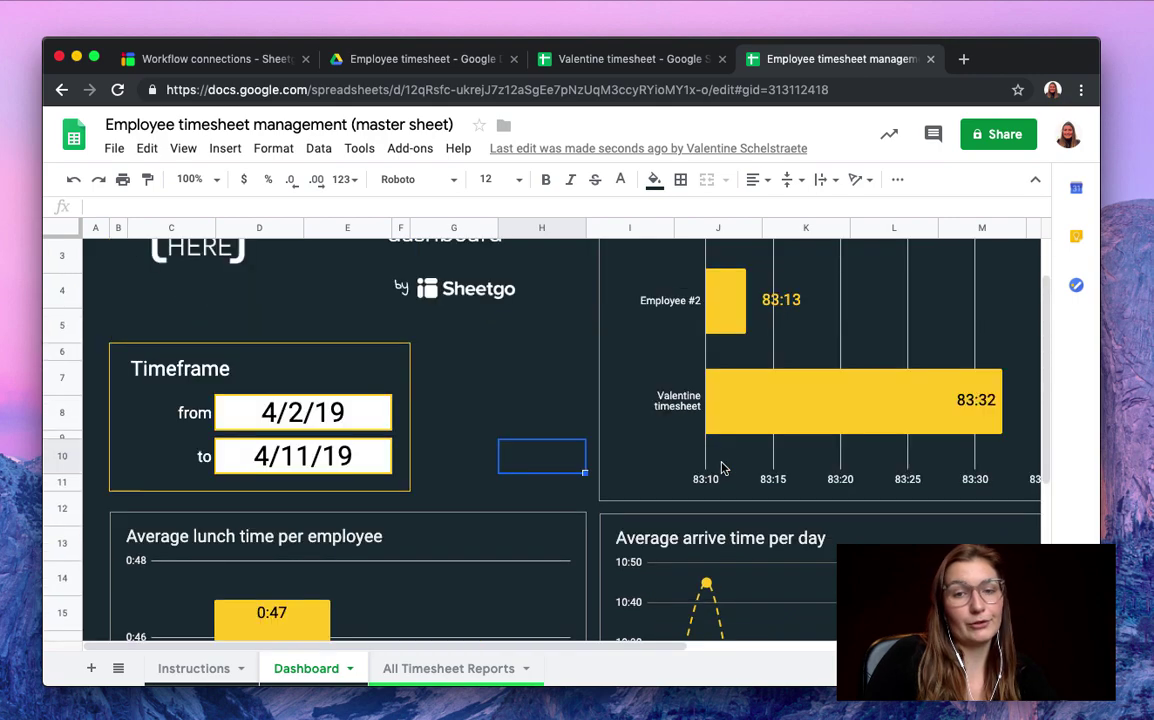
scroll(700, 455, up, 3)
click(309, 481)
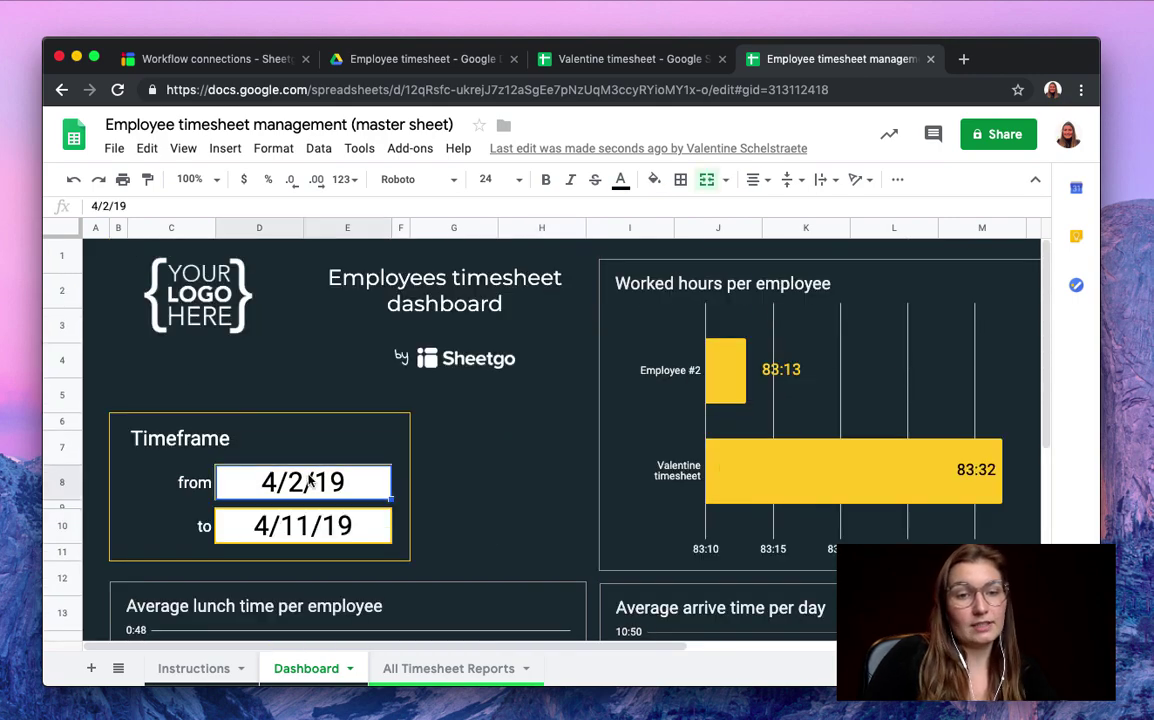
click(304, 525)
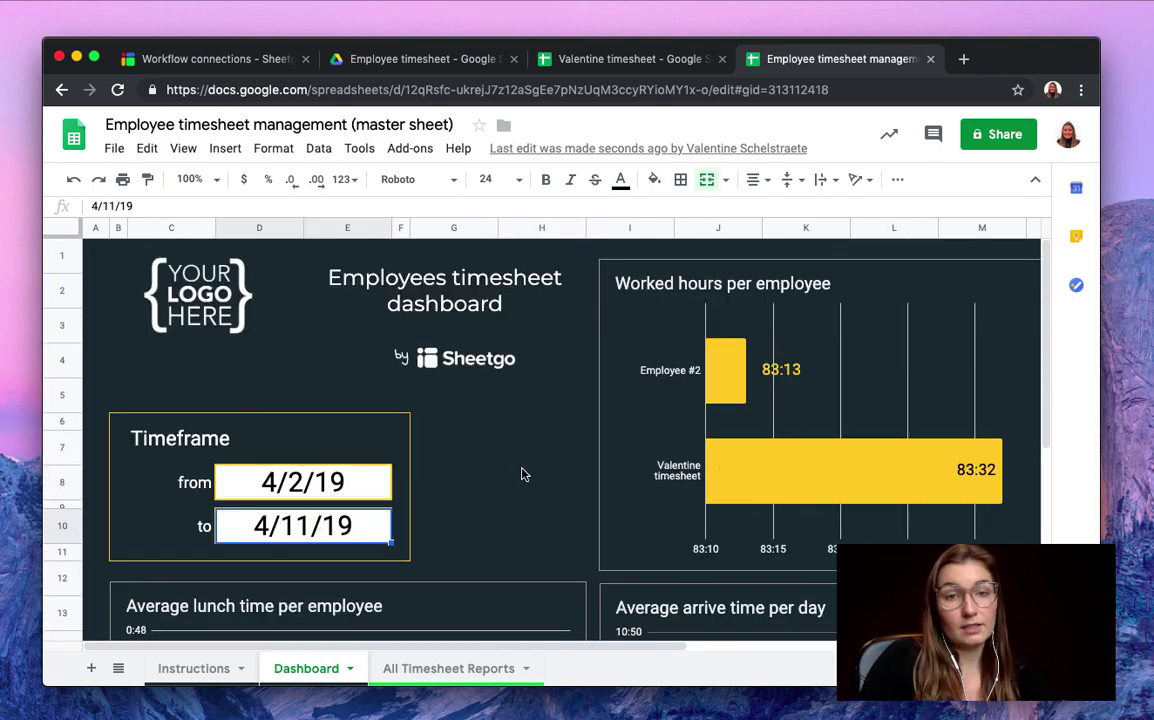